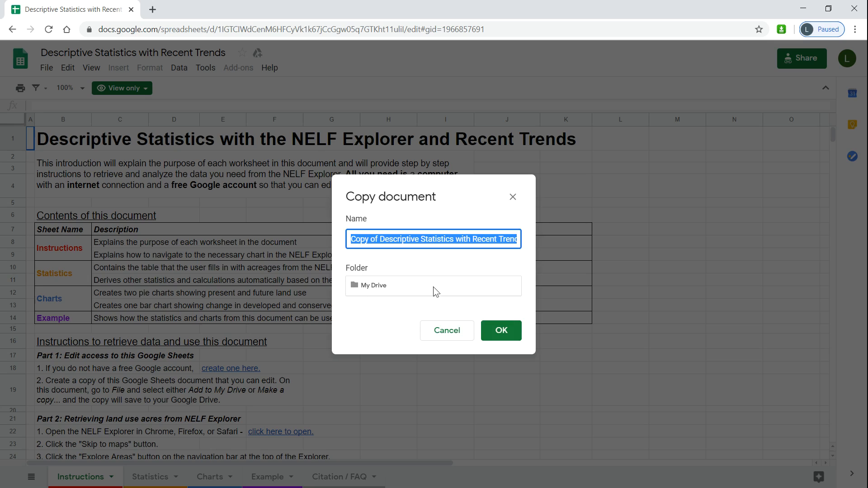
- Create a copy of the Descriptive Statistics document in My Drive and open the copy's Statistics sheet
click(504, 334)
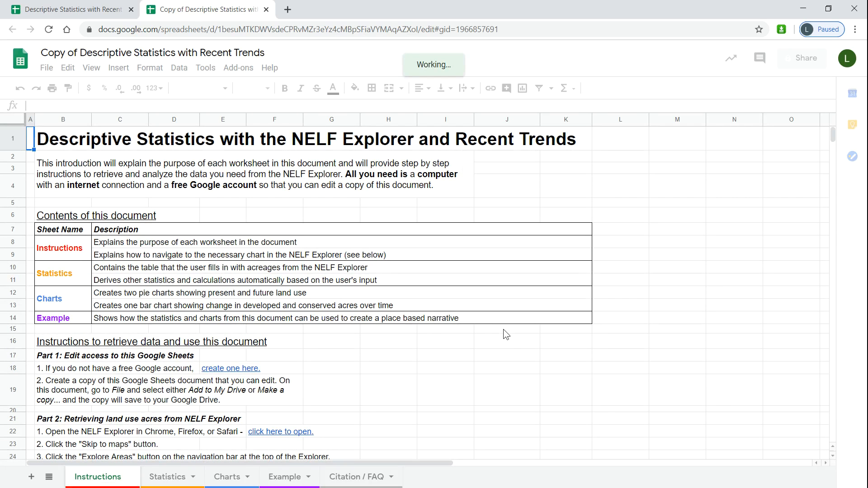
click(170, 478)
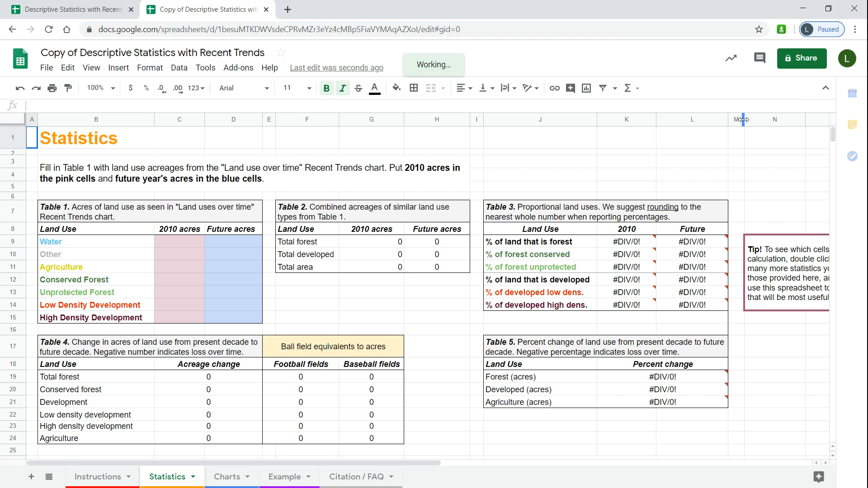
- Widen column M and select the 2010 acres and Future acres headers of Table 1
drag(745, 119, 837, 123)
click(194, 229)
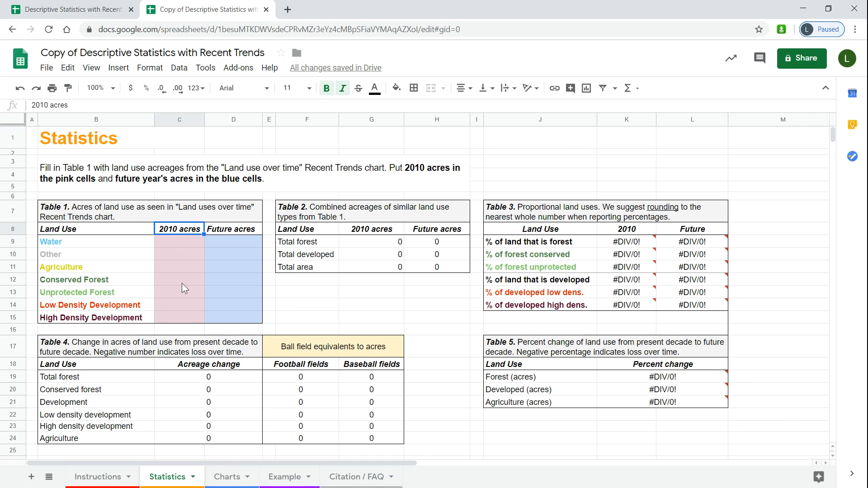
click(231, 231)
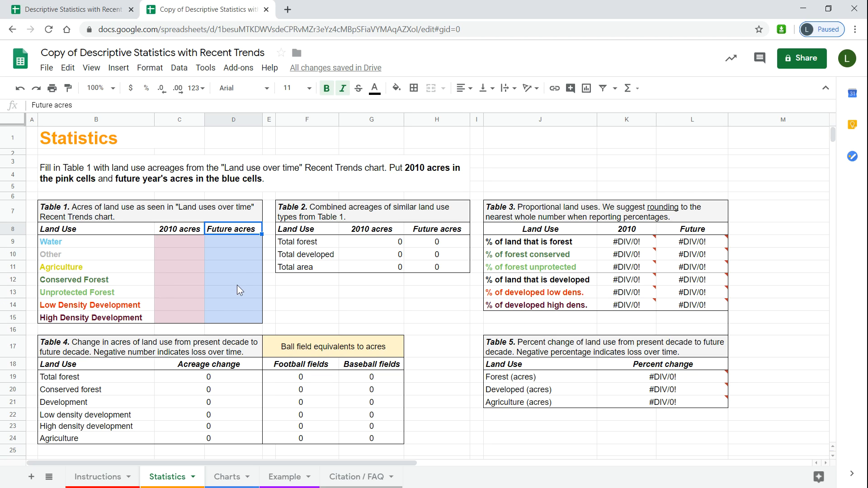
- Open the NELF Explorer at newenglandlandscapes.org in a new window, skip to the maps, and snap the spreadsheet to the left half
key(ctrl+n)
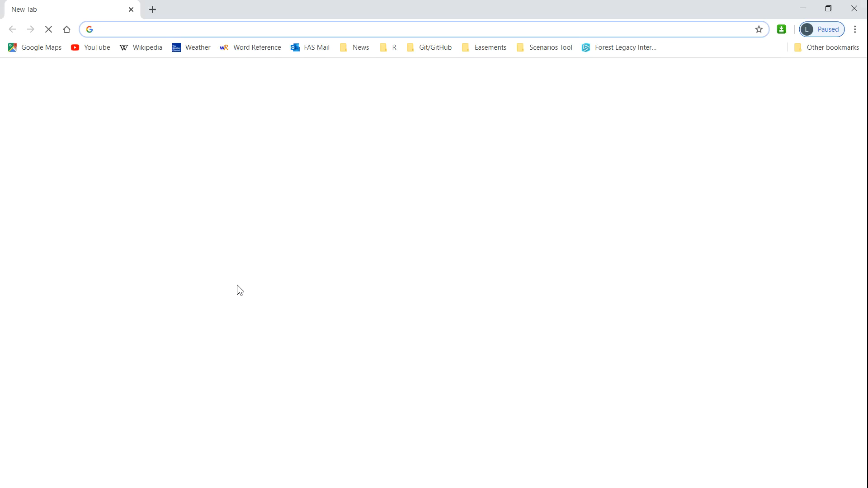
text(newenglandlandscapes.org)
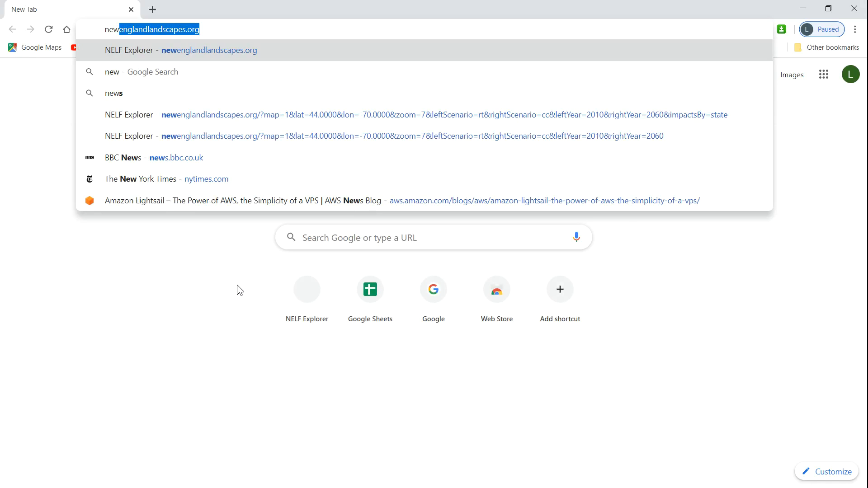
key(Return)
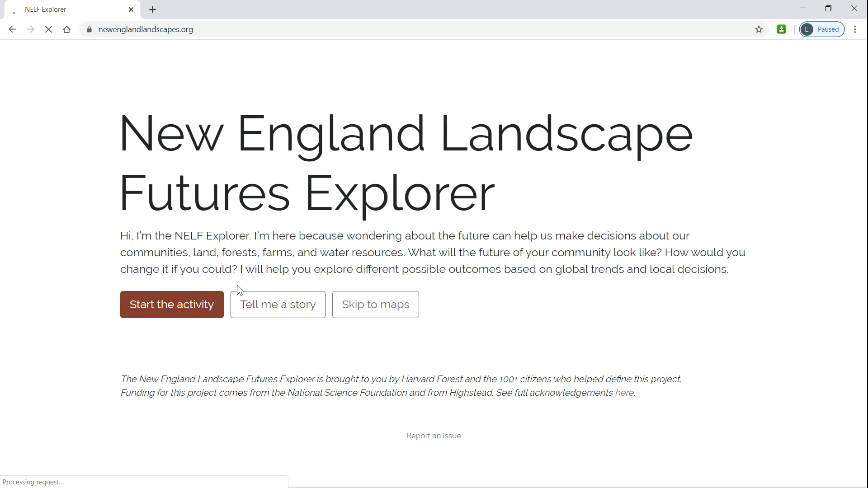
click(386, 312)
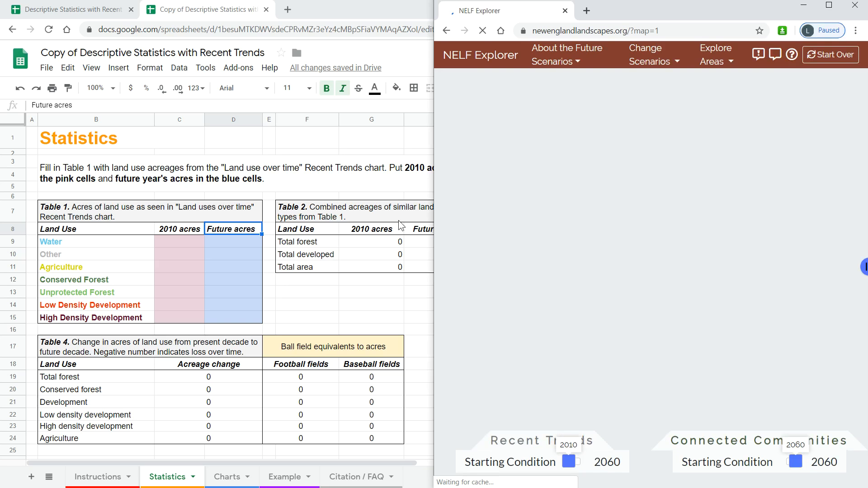
click(364, 18)
key(super+Left)
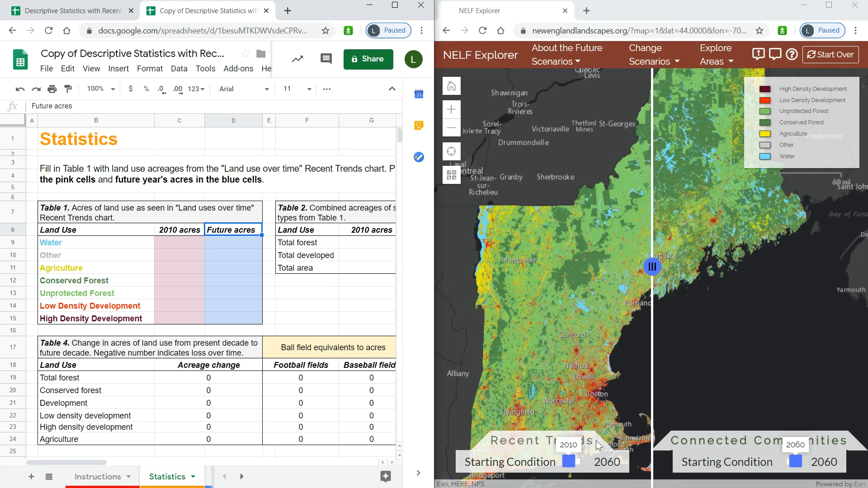
- Explore areas by State and select Connecticut on the map to show its land use charts
click(718, 63)
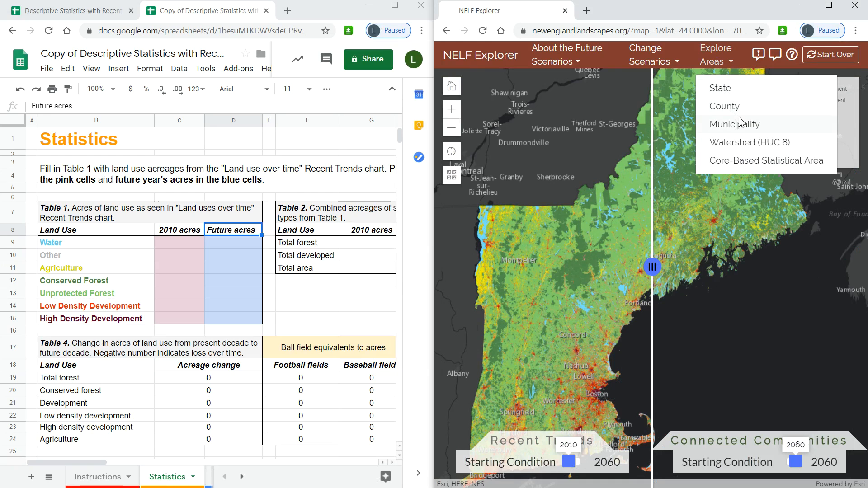
click(739, 90)
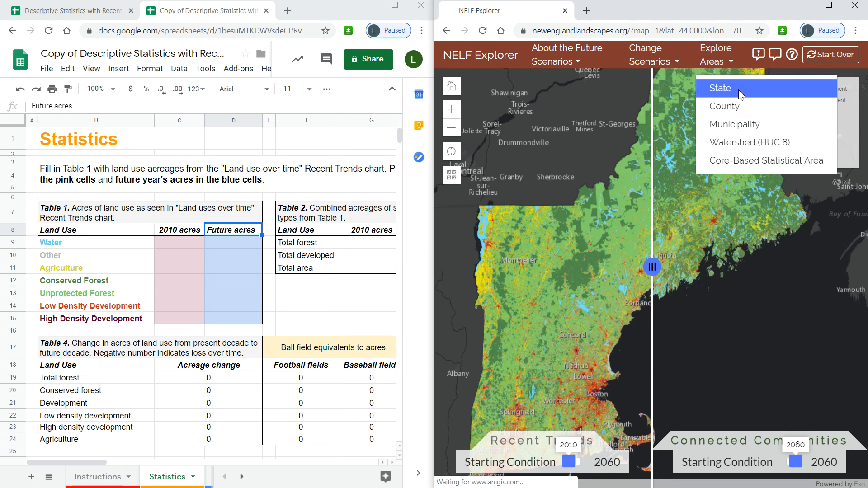
drag(700, 246, 737, 117)
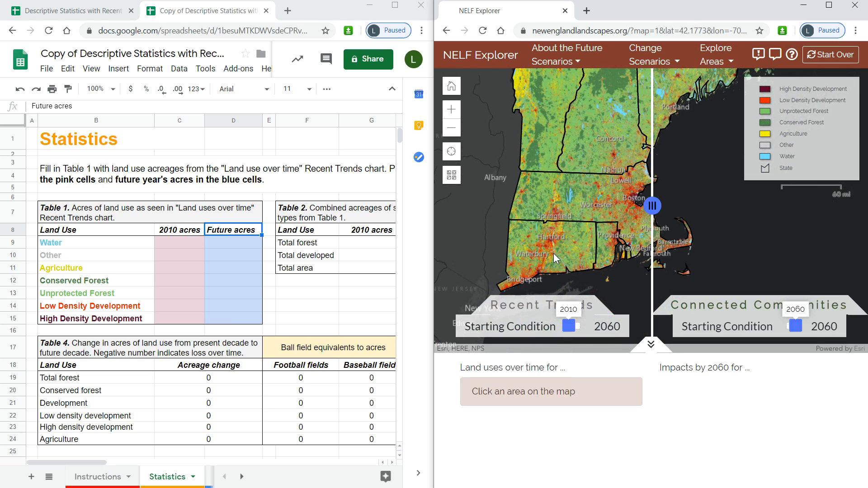
click(554, 253)
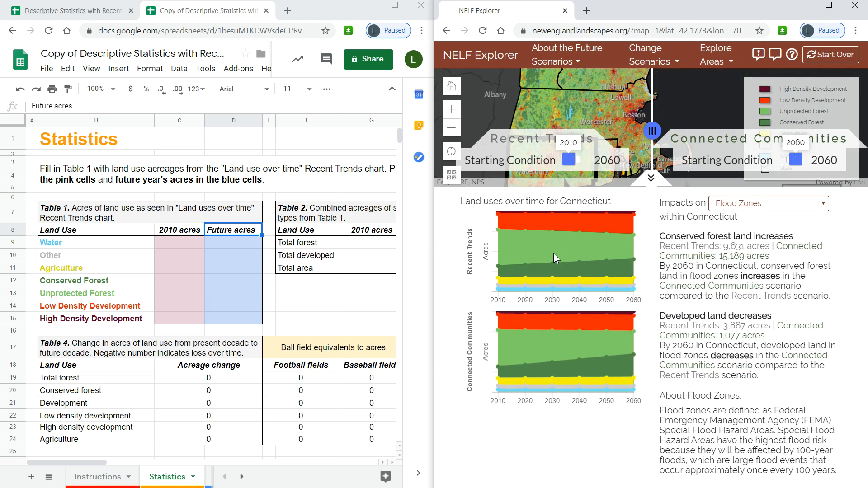
- Display the 2010 land use acreages on the Recent Trends chart for Connecticut
mouse_move(554, 251)
mouse_move(504, 263)
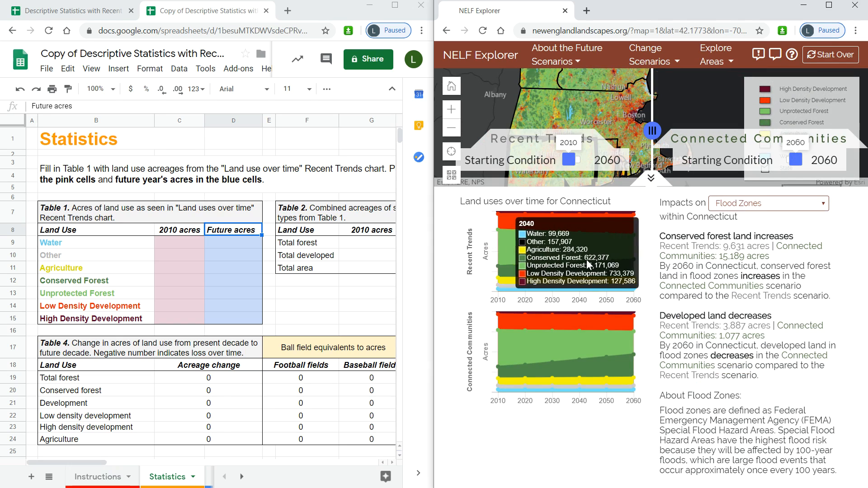
mouse_move(634, 257)
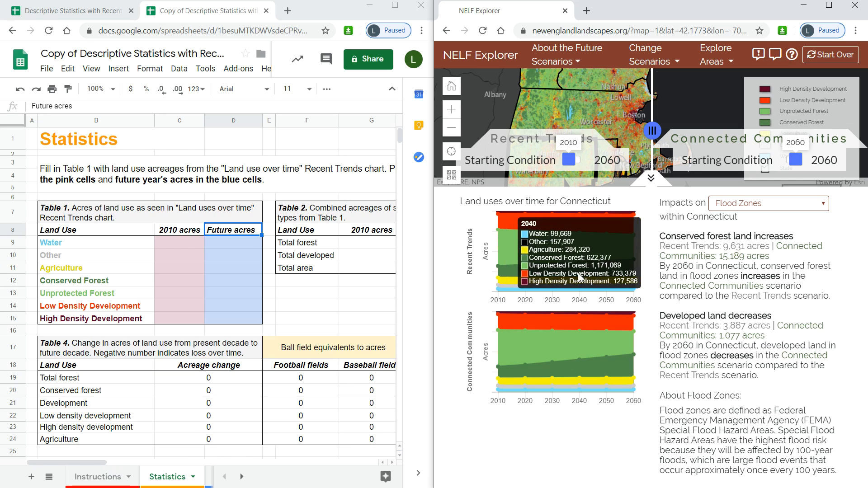
right_click(499, 296)
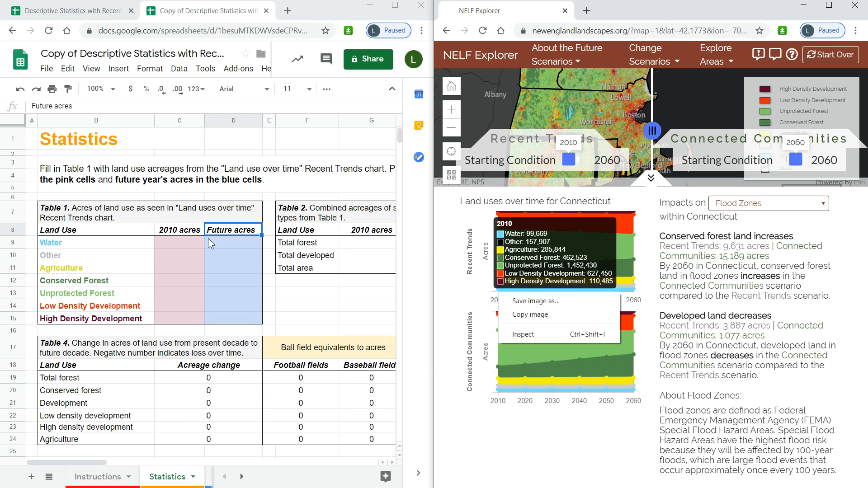
- Enter 2010 acres in Table 1: Water 99,669, Other 157,907 and Agriculture 285,844
click(180, 244)
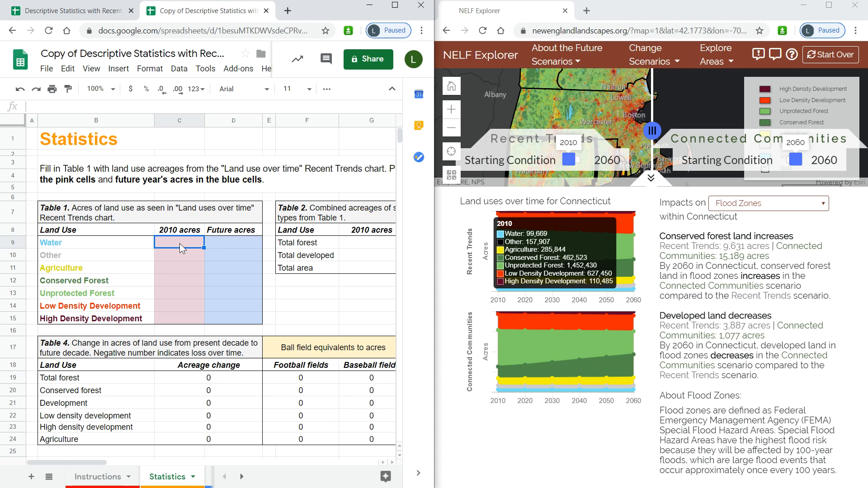
text(99669)
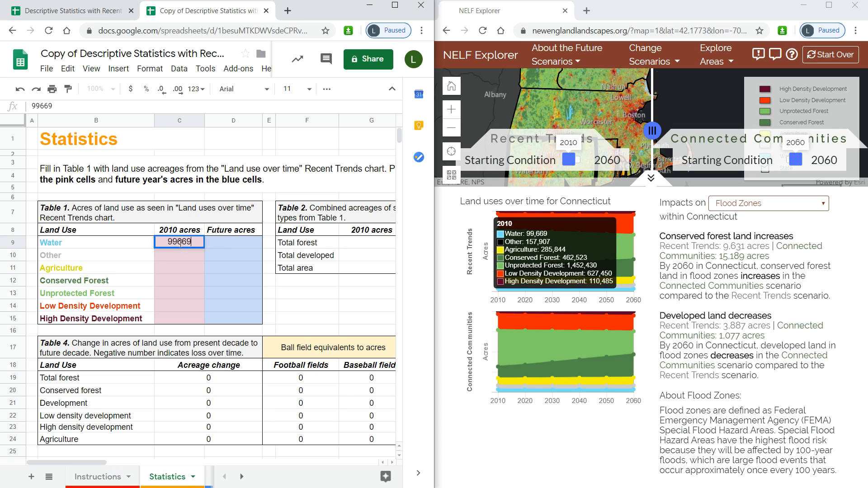
key(Return)
text(157907)
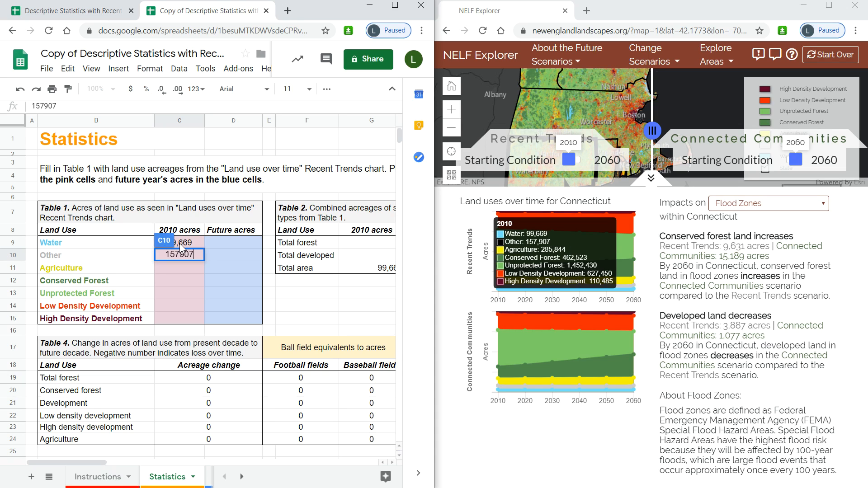
key(Return)
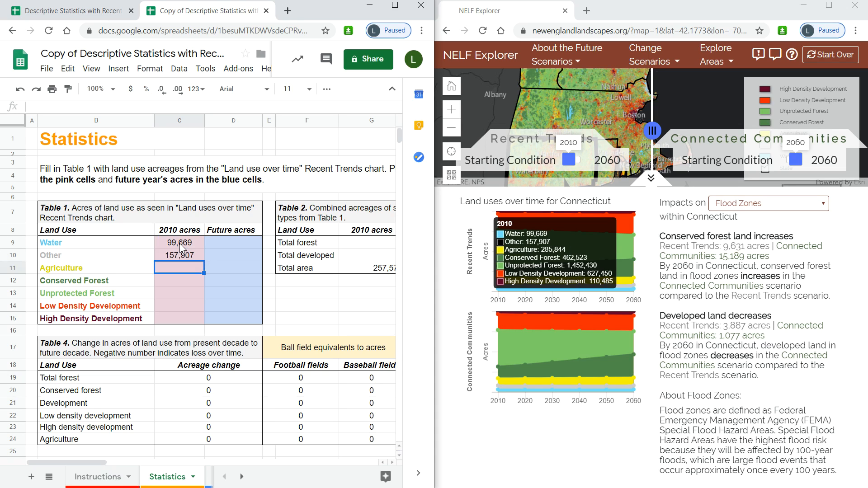
text(285,844)
key(Return)
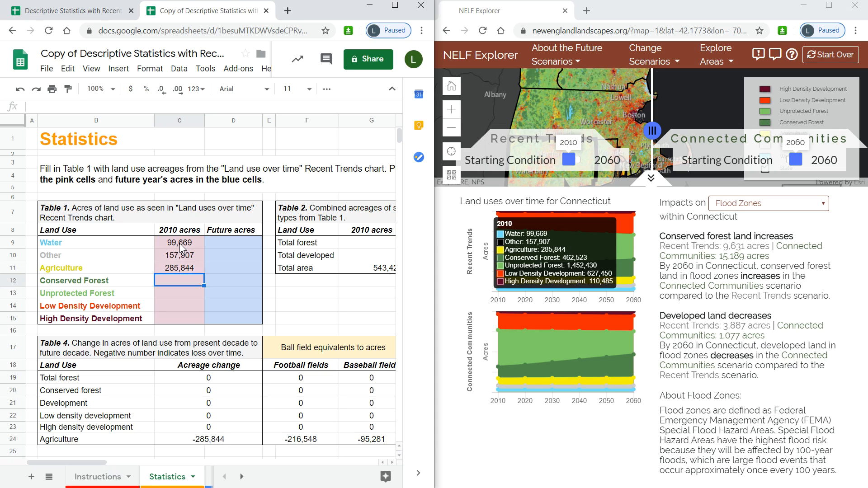
- Enter 2010 acres for Conserved Forest 462,523, Unprotected Forest 1,452,430, Low Density Development 627,450 and High Density Development 110,485
text(462,)
text(523)
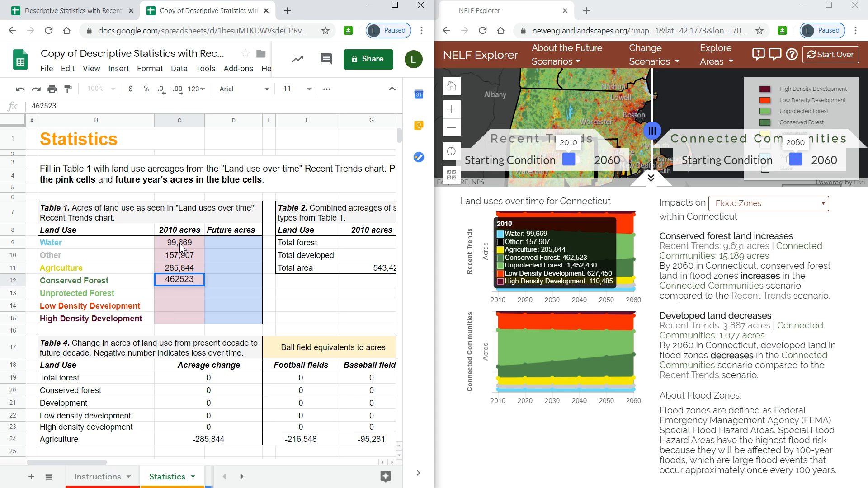
key(Return)
text(1,452,430)
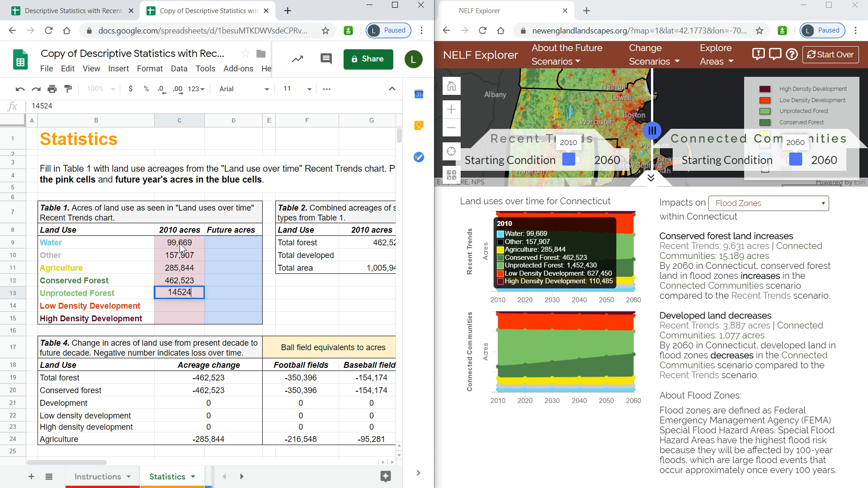
key(Return)
text(627450)
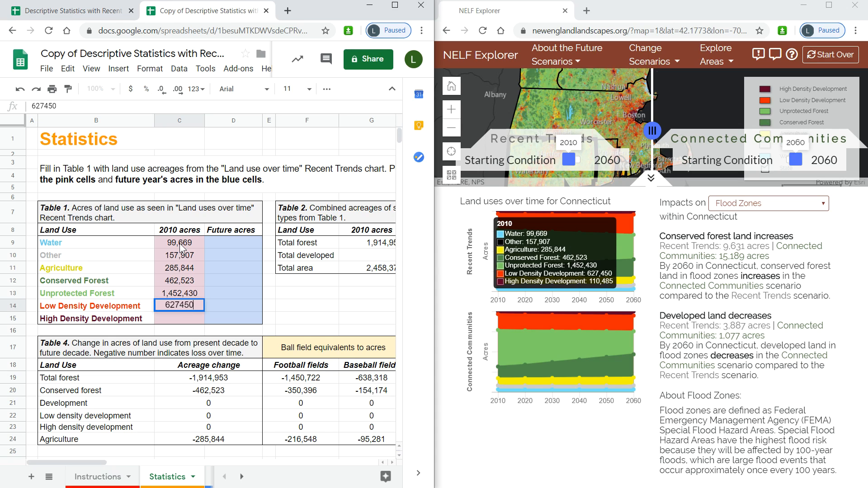
key(Return)
text(110485)
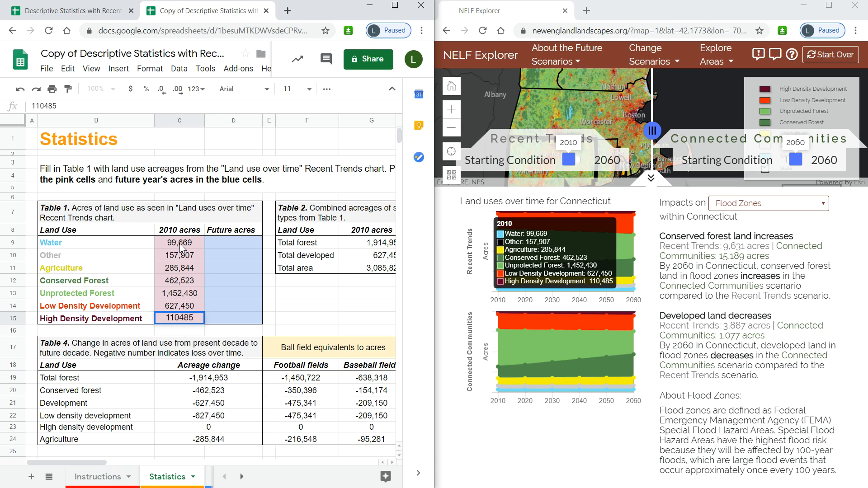
key(Tab)
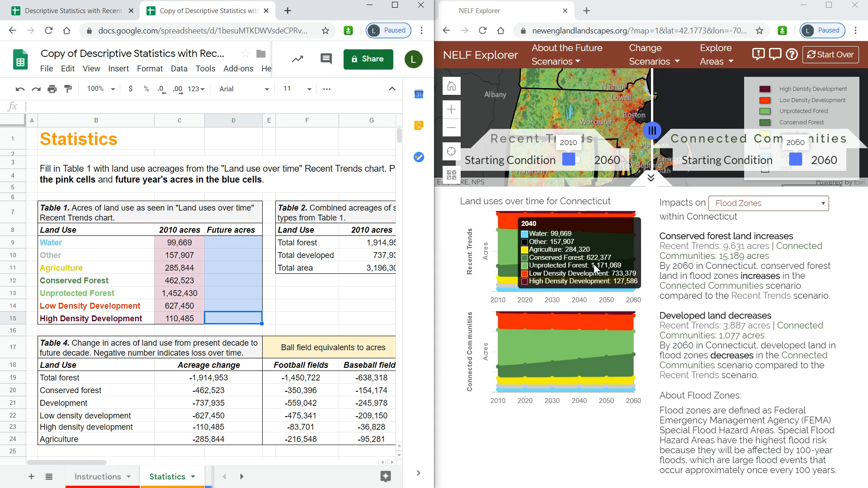
- Show the 2060 values on the Recent Trends chart and enter Future acres for Water 99,669 and Other 157,907
right_click(626, 290)
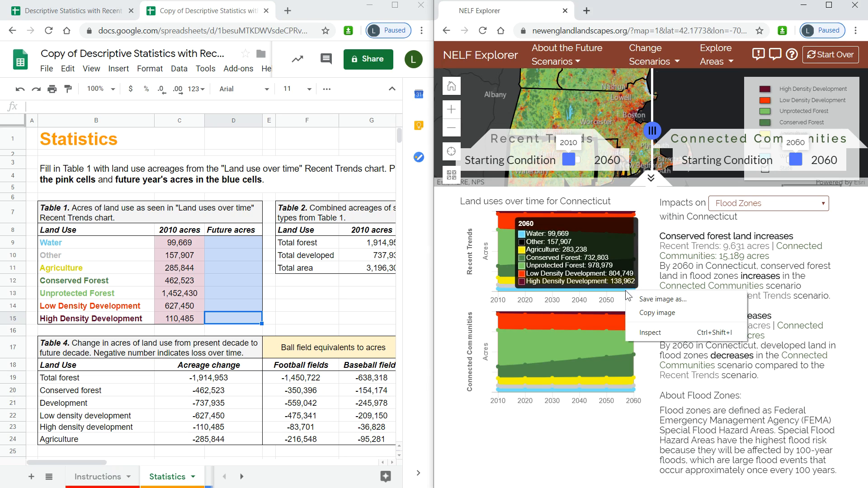
click(236, 245)
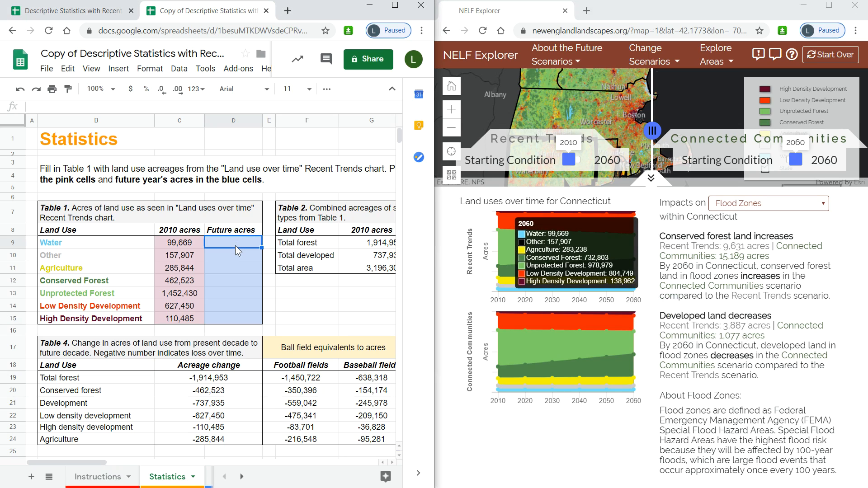
text(99669)
key(Return)
text(157)
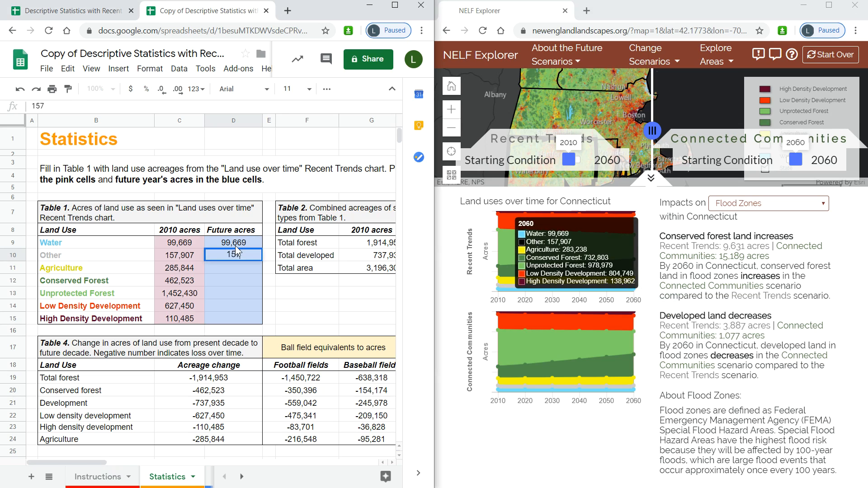
text(,907)
key(Return)
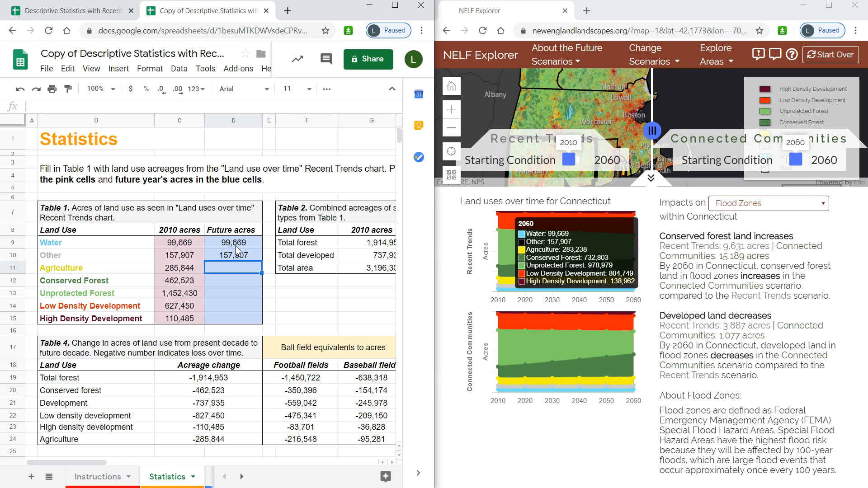
- Enter Future acres for Agriculture 283,238 and Conserved Forest 732,803
text(283,)
text(238)
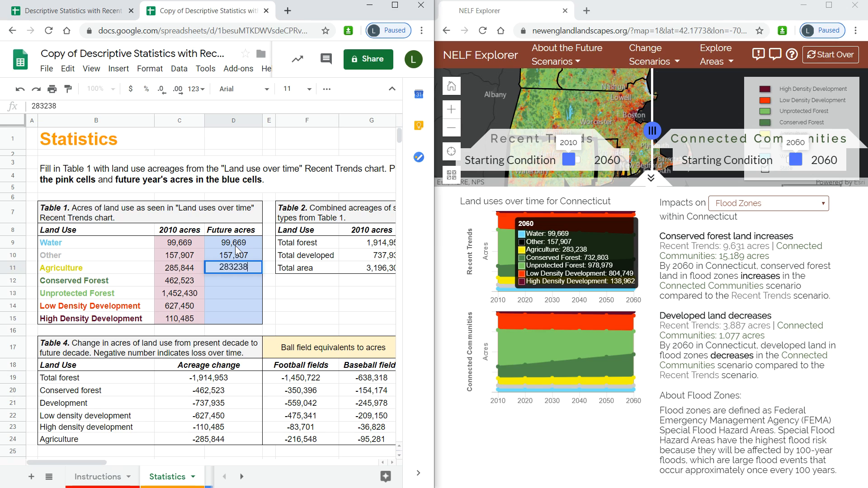
key(Return)
text(732,803)
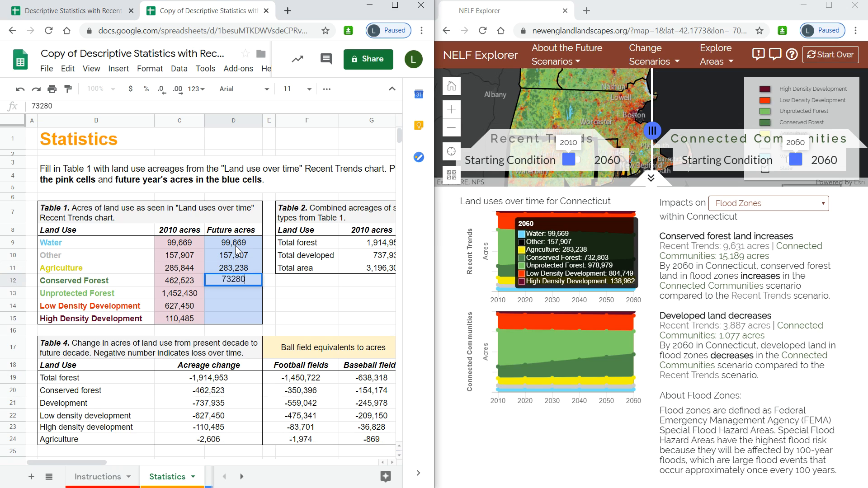
key(Return)
- Enter Future acres for Unprotected Forest 978,979, Low Density Development 804,749 and High Density Development 138,962
text(978979)
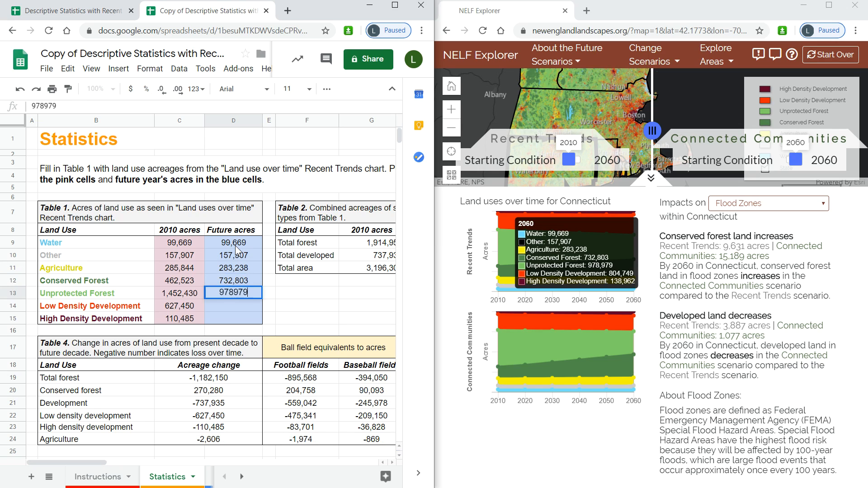
key(Return)
text(804749)
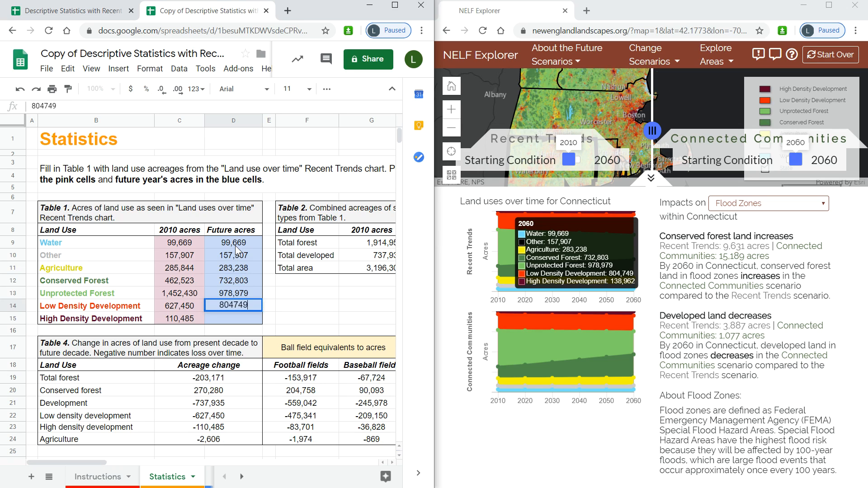
key(Return)
text(1)
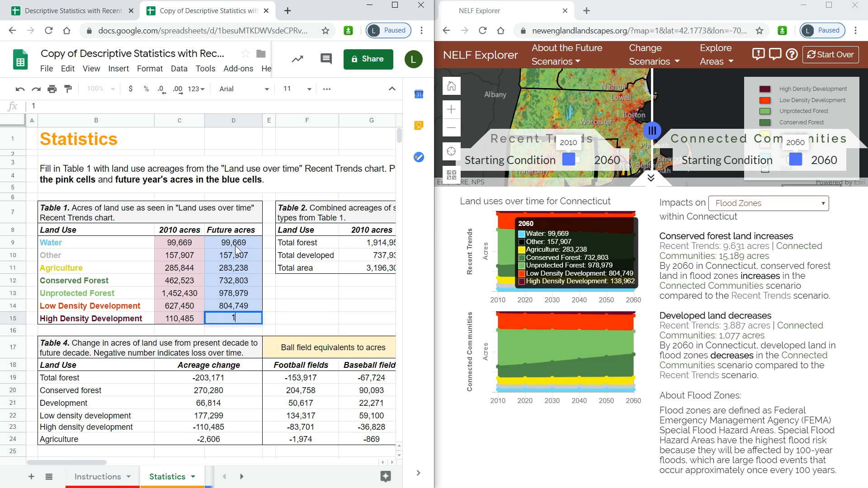
text(38962)
key(Tab)
- Maximize the spreadsheet window and examine the Table 2 combined acreage cells and their formulas
click(395, 9)
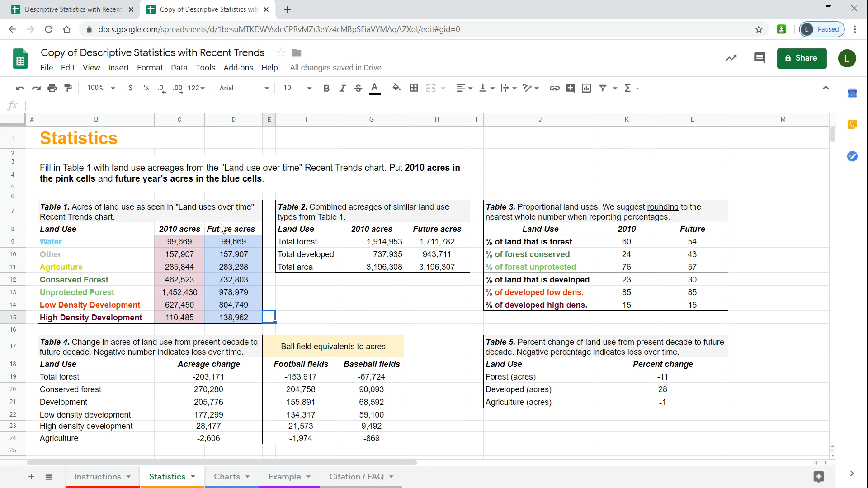
click(406, 217)
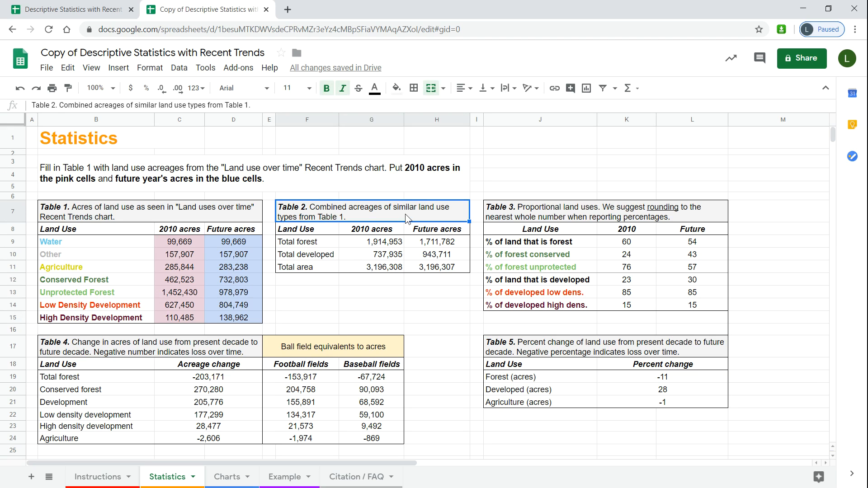
click(324, 243)
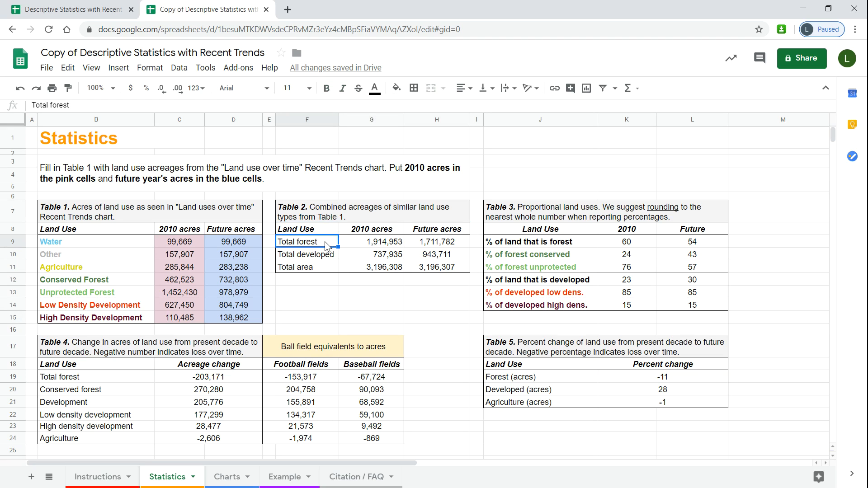
click(324, 258)
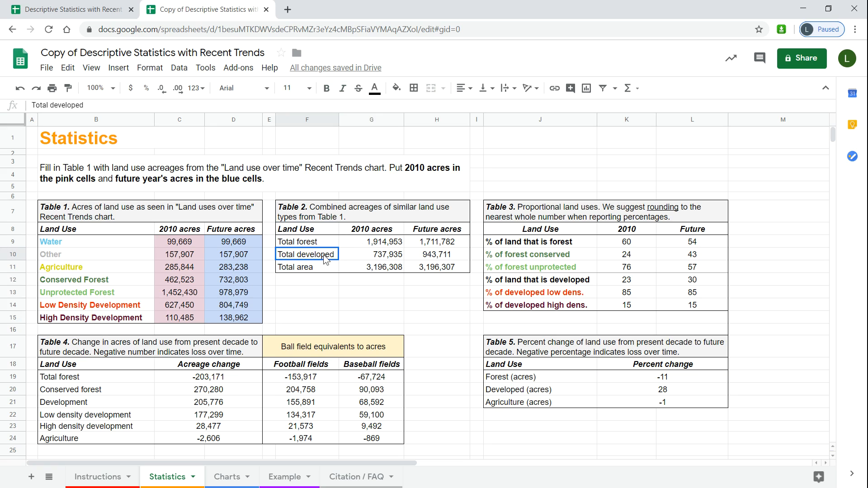
click(321, 271)
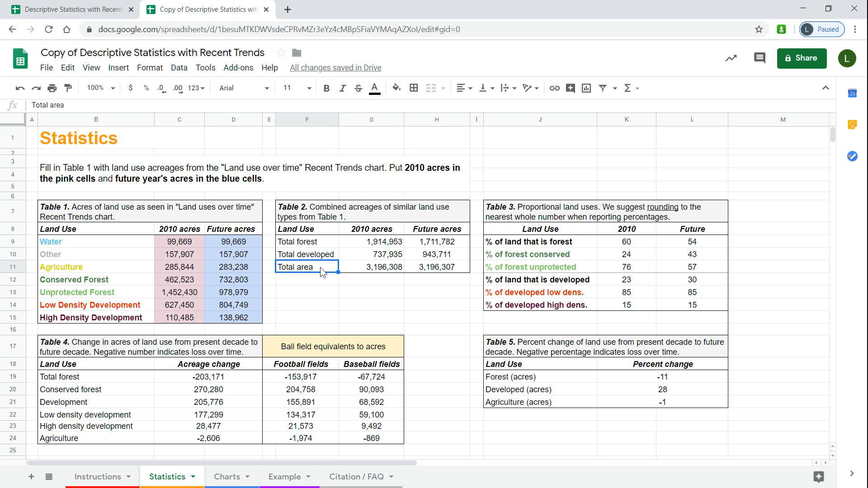
click(362, 273)
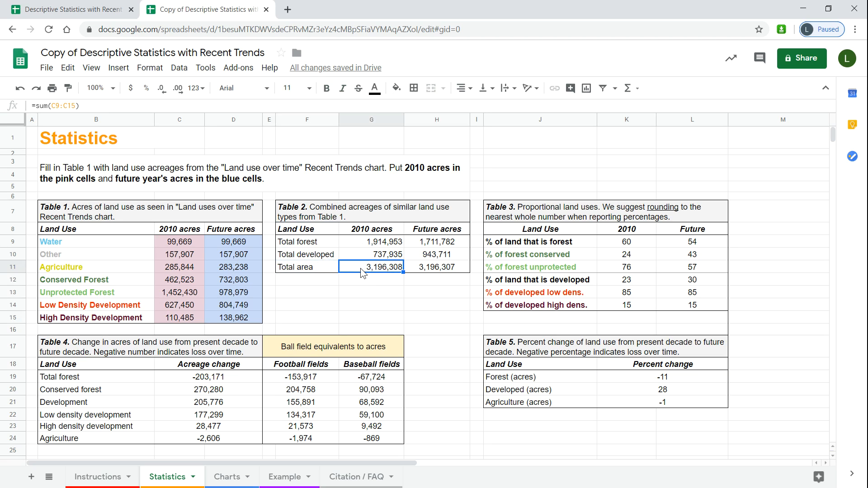
click(463, 267)
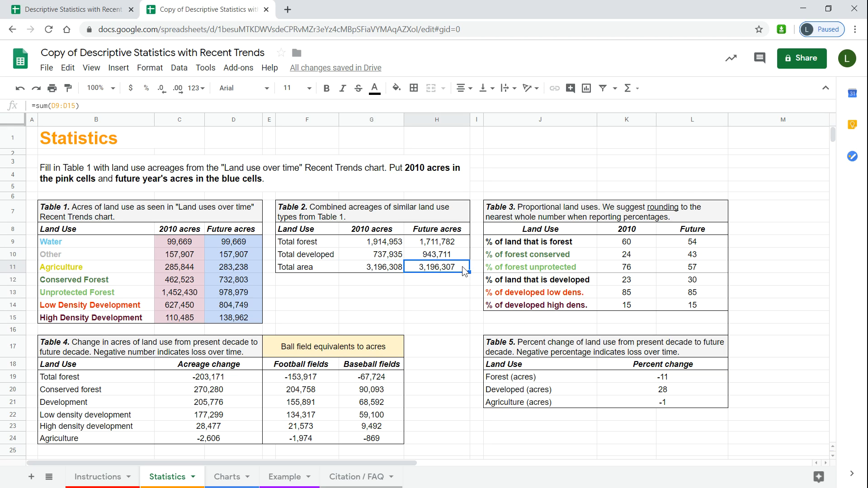
click(359, 271)
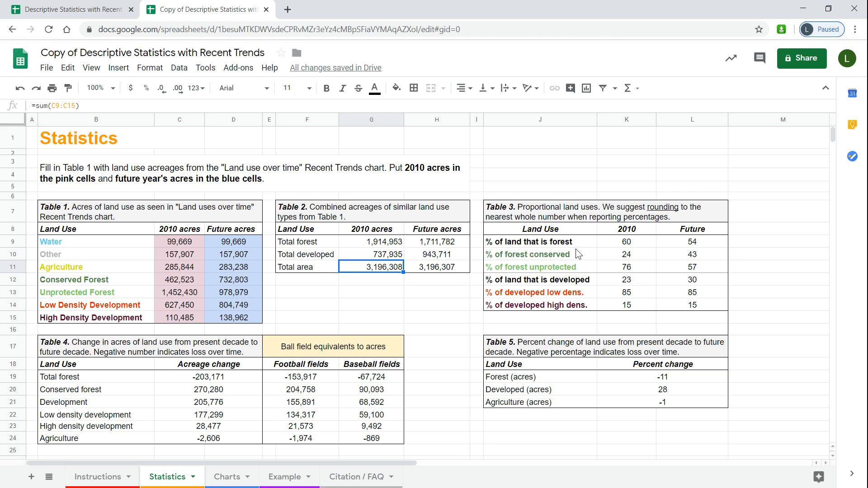
- Examine the Table 3 proportional land use percentages and their formulas for 2010 and Future
click(689, 213)
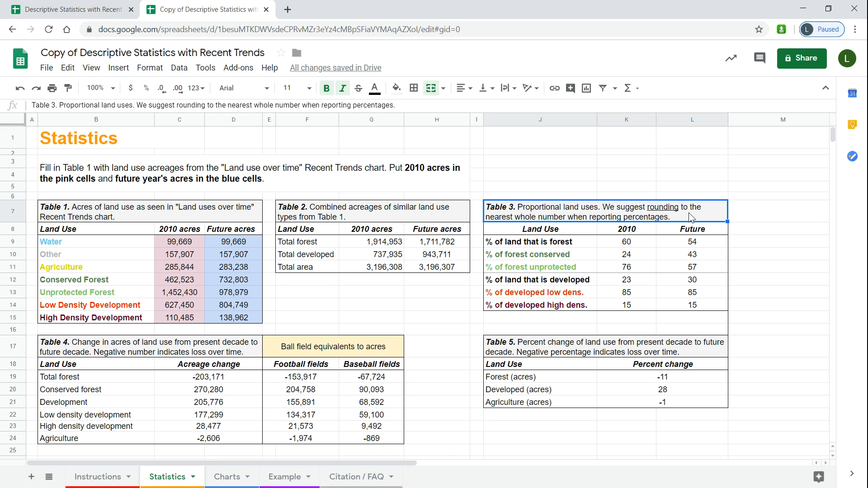
click(579, 242)
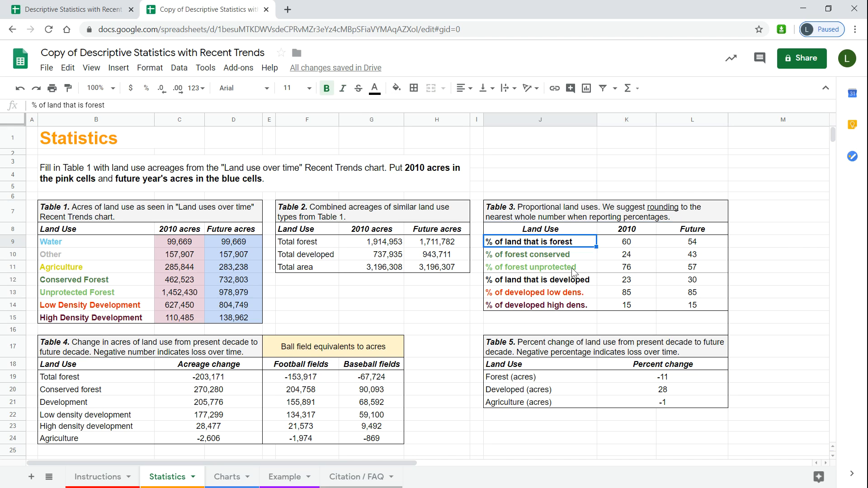
click(581, 284)
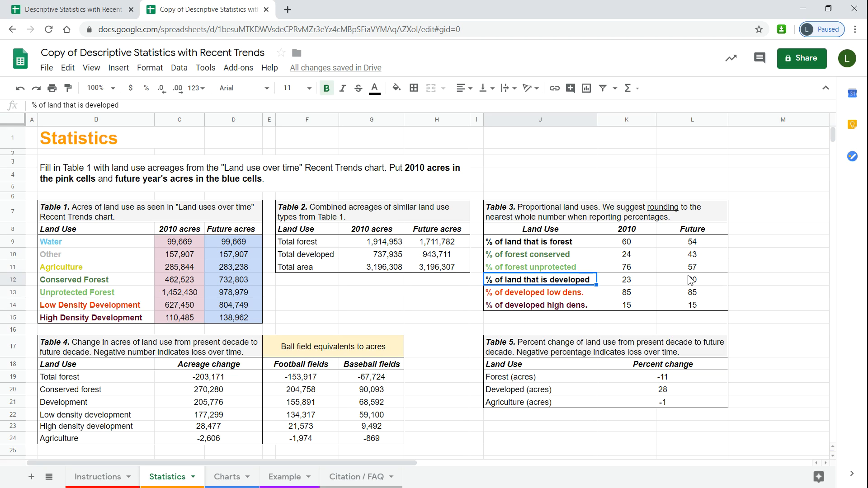
click(638, 245)
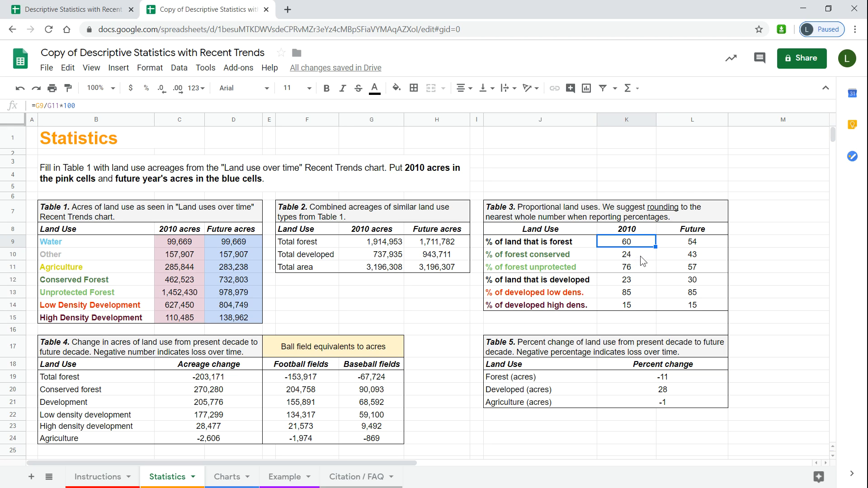
click(641, 256)
click(646, 270)
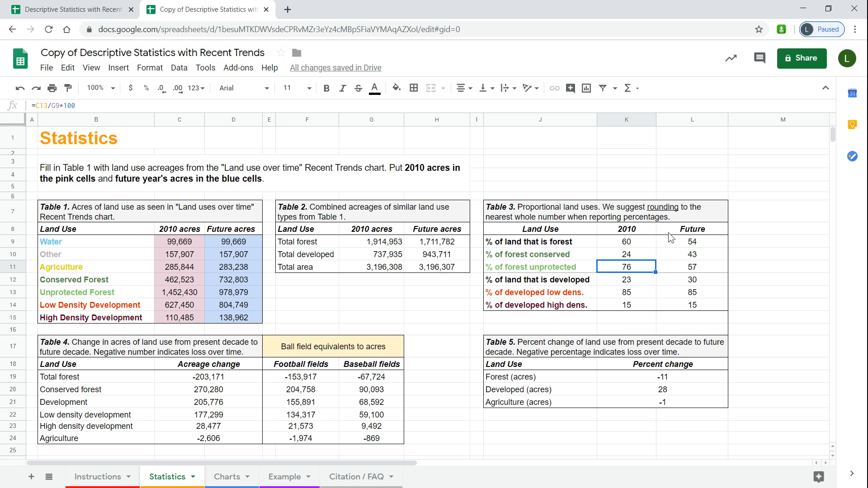
click(644, 245)
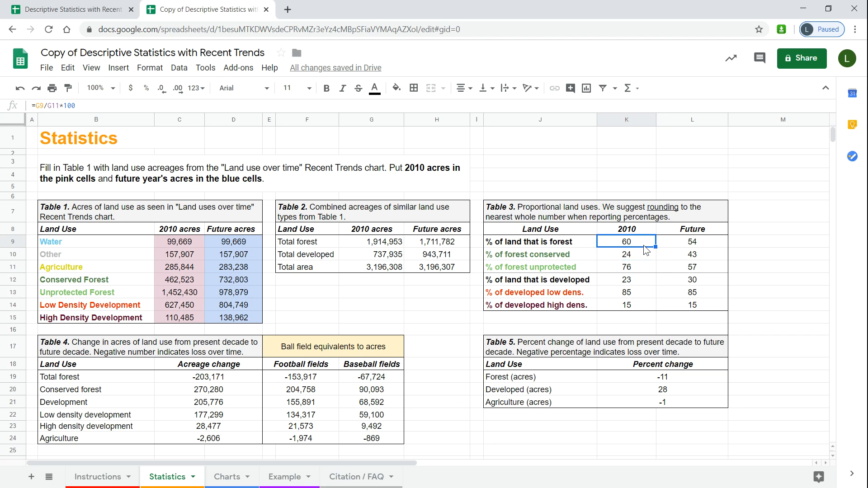
click(673, 240)
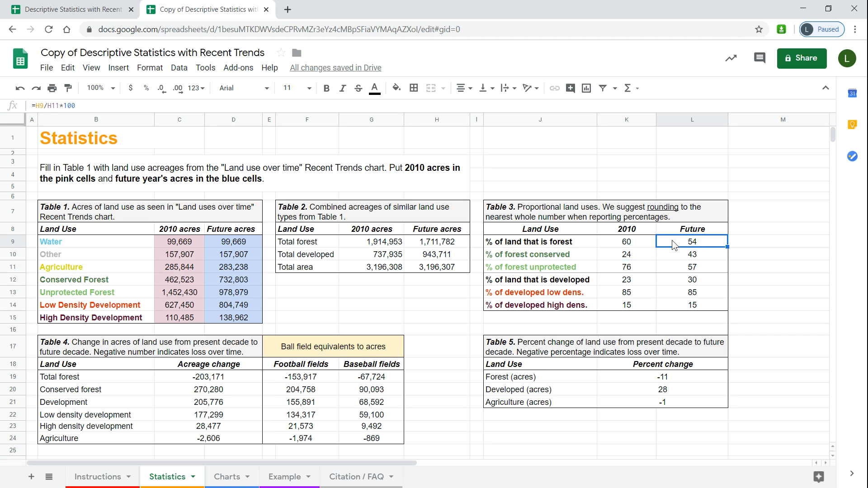
click(644, 281)
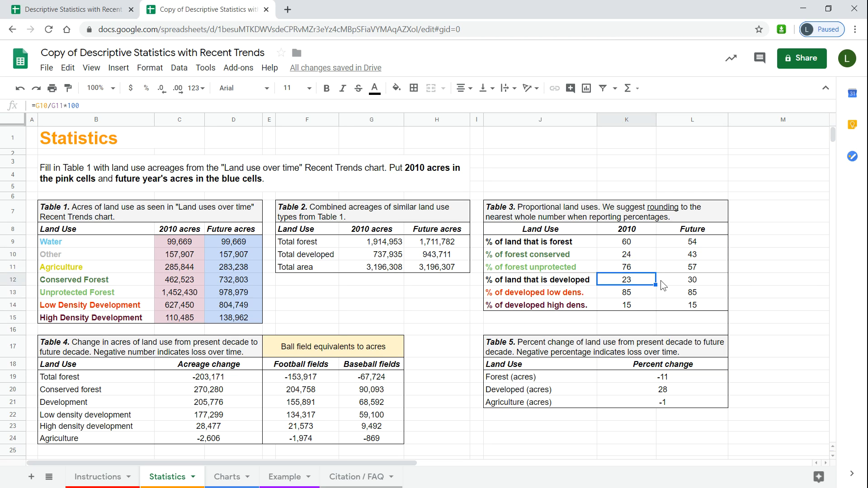
click(675, 281)
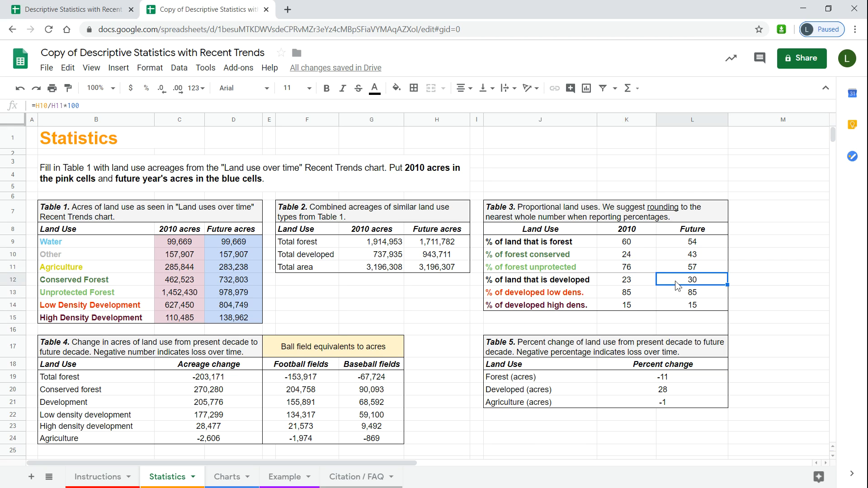
- Examine the Table 4 acreage changes, ball field equivalents and Table 5 percent change formulas
click(232, 349)
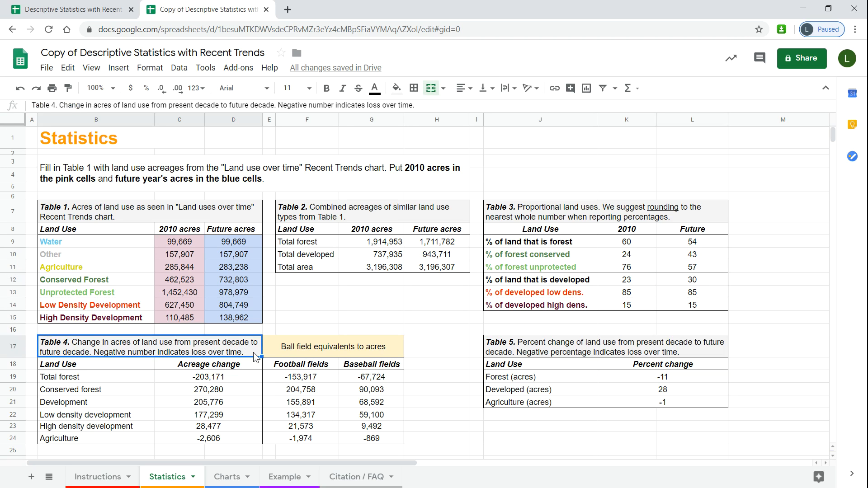
click(246, 377)
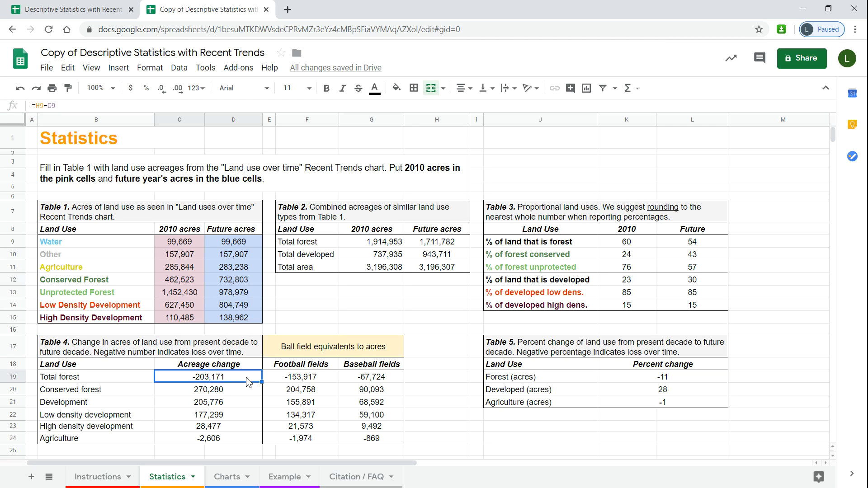
click(246, 440)
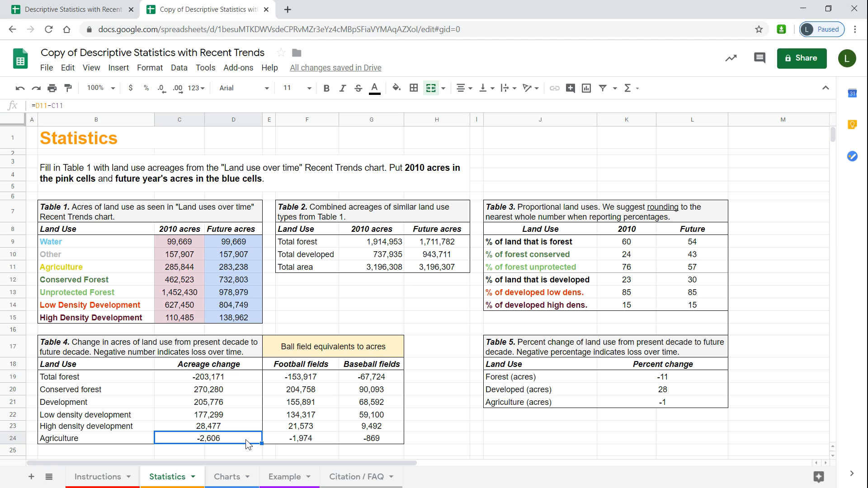
click(339, 351)
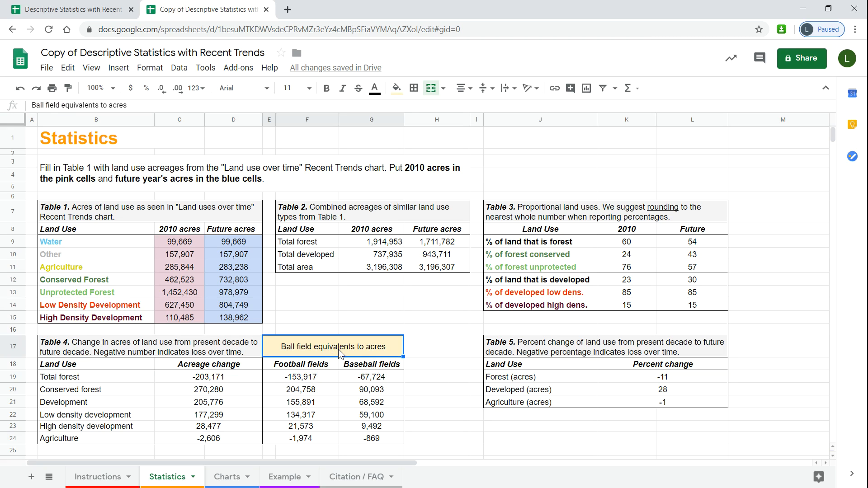
click(243, 382)
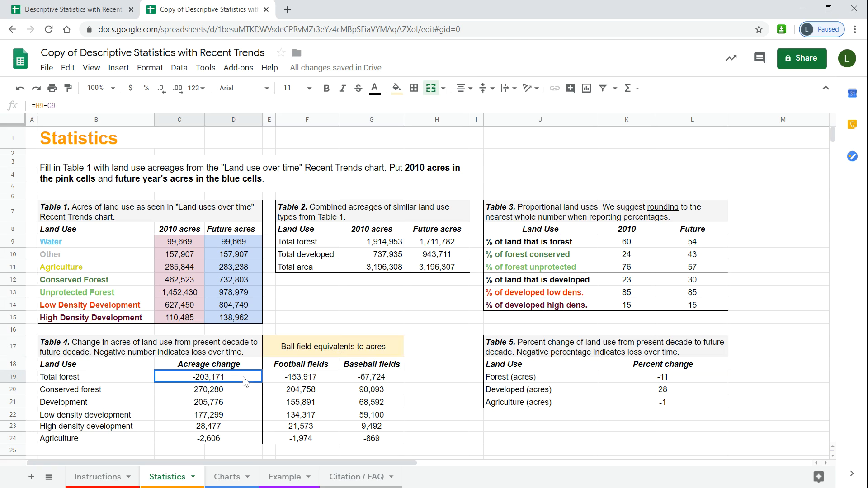
click(332, 382)
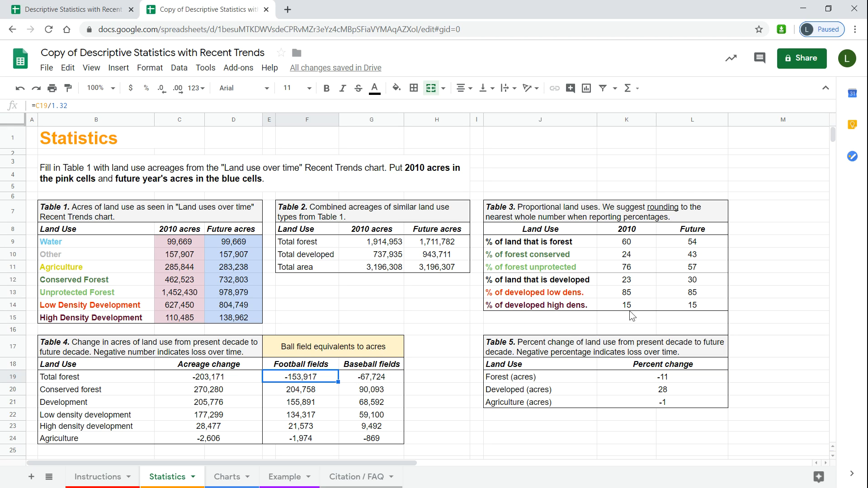
click(639, 348)
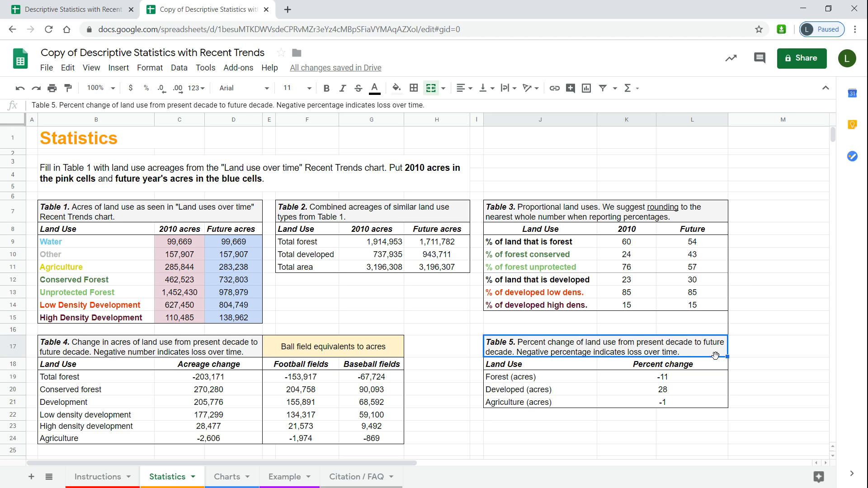
click(708, 379)
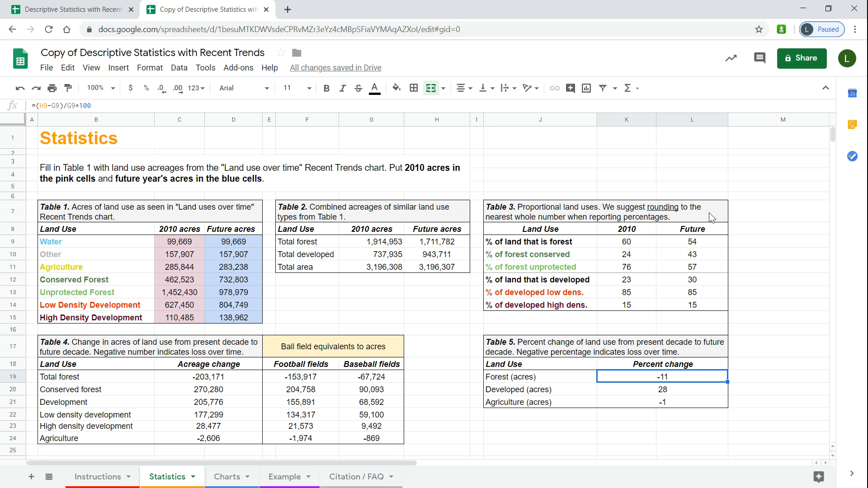
click(647, 241)
click(670, 244)
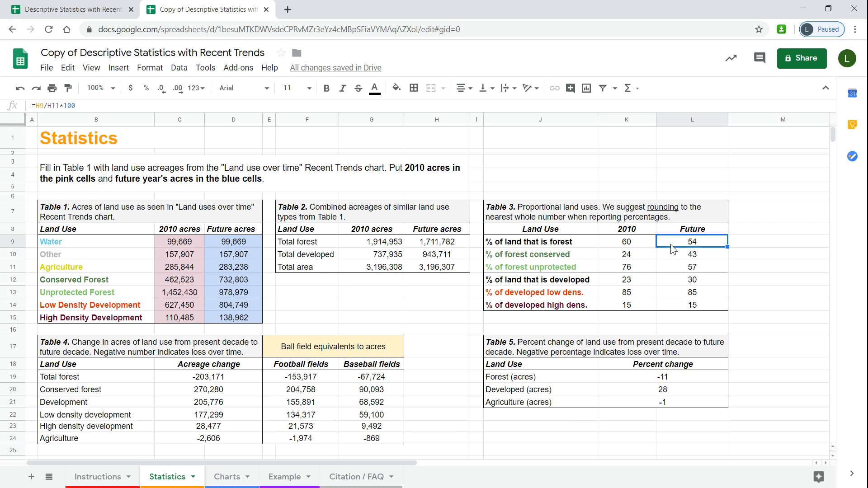
click(696, 383)
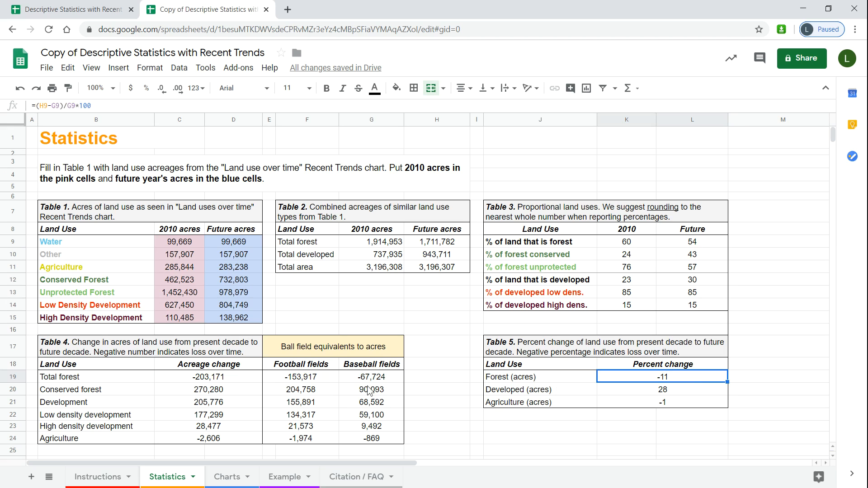
click(328, 378)
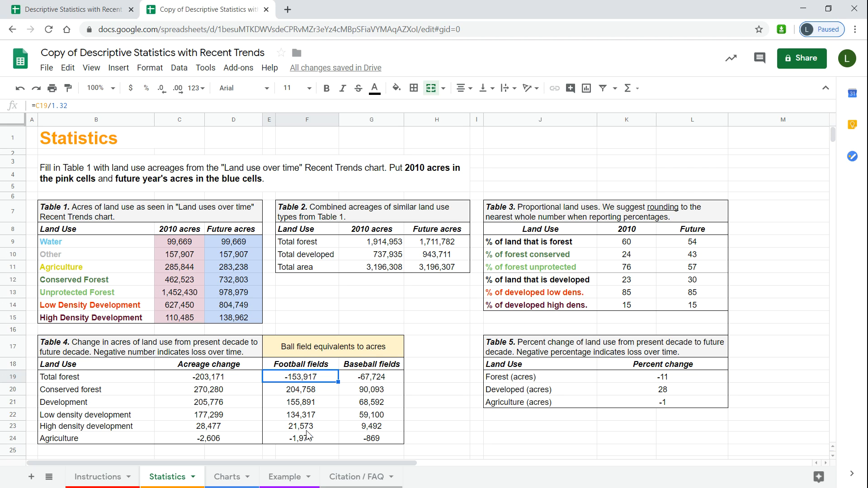
- Review the pie and column charts on the Charts sheet, then open the Example sheet
click(232, 479)
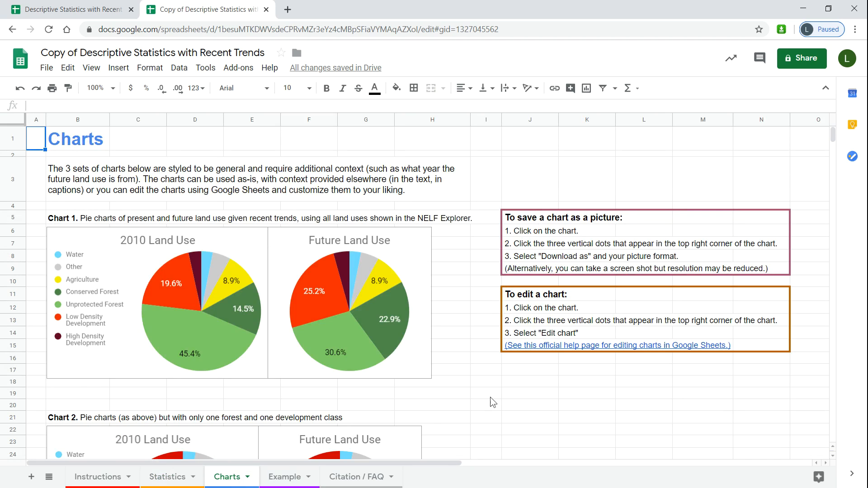
scroll(493, 372, down, 2)
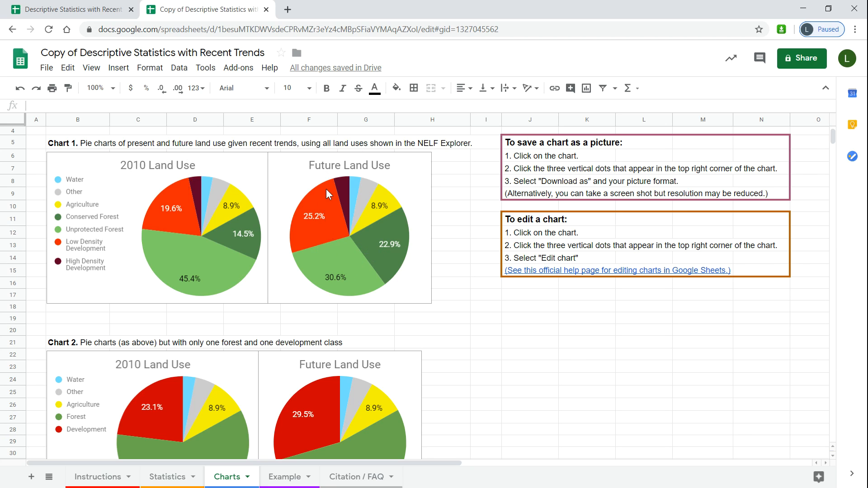
scroll(485, 298, down, 3)
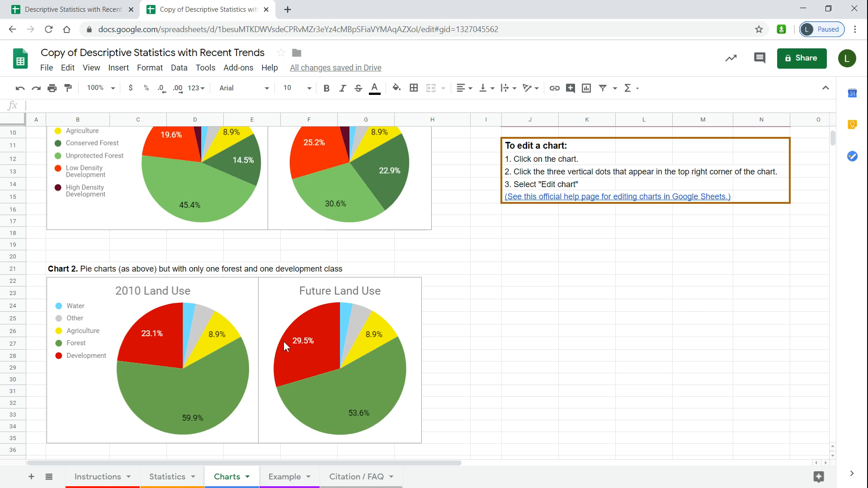
scroll(458, 321, down, 9)
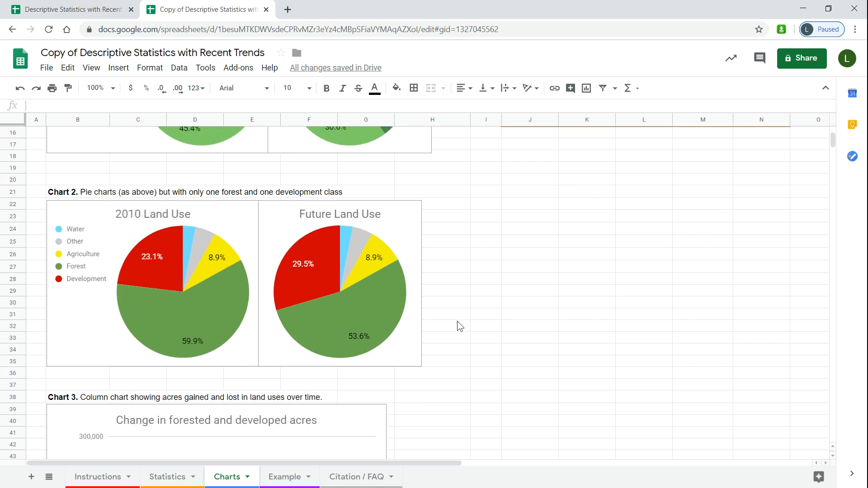
scroll(457, 325, down, 1)
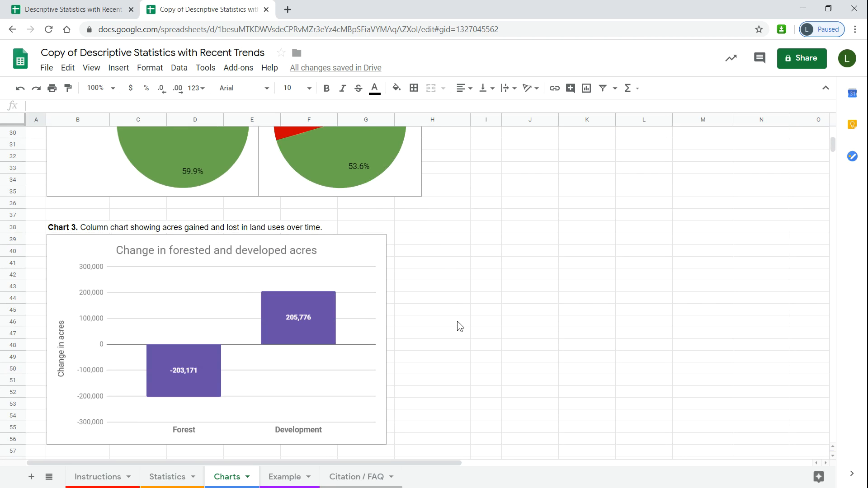
scroll(457, 321, up, 12)
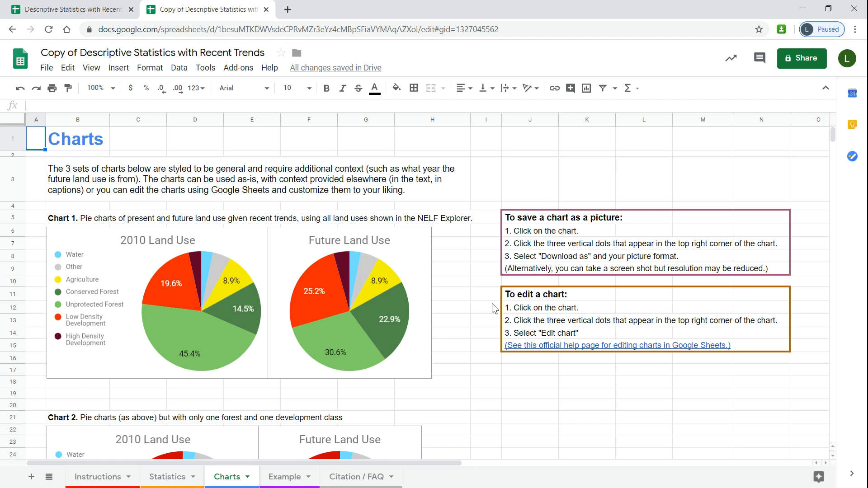
click(294, 480)
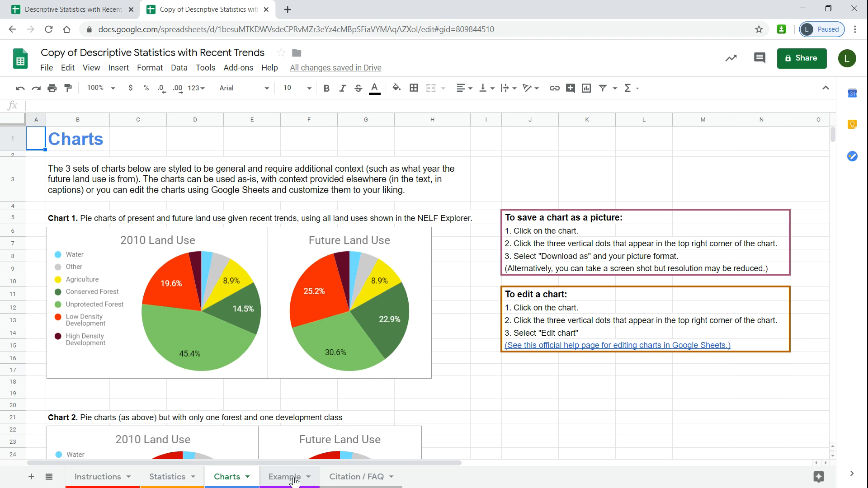